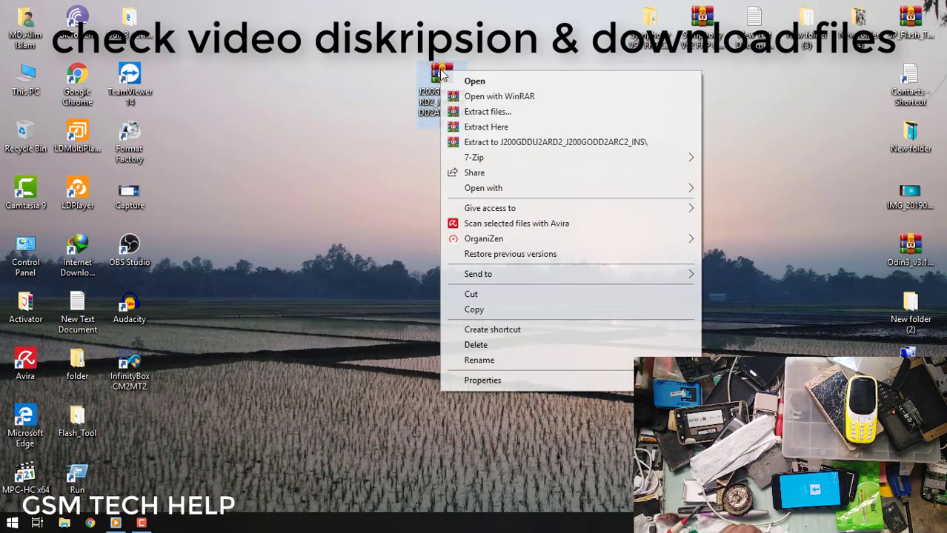
Step: Extract the J200GDDU2ARD2_J200GODD2ARC2_INS firmware archive on the desktop with 7-Zip
mouse_move(475, 161)
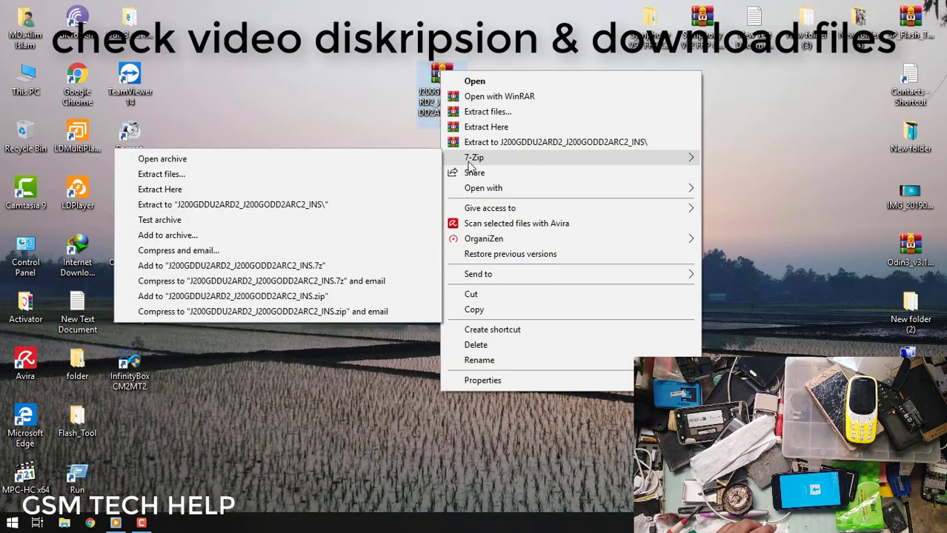
click(177, 178)
click(438, 327)
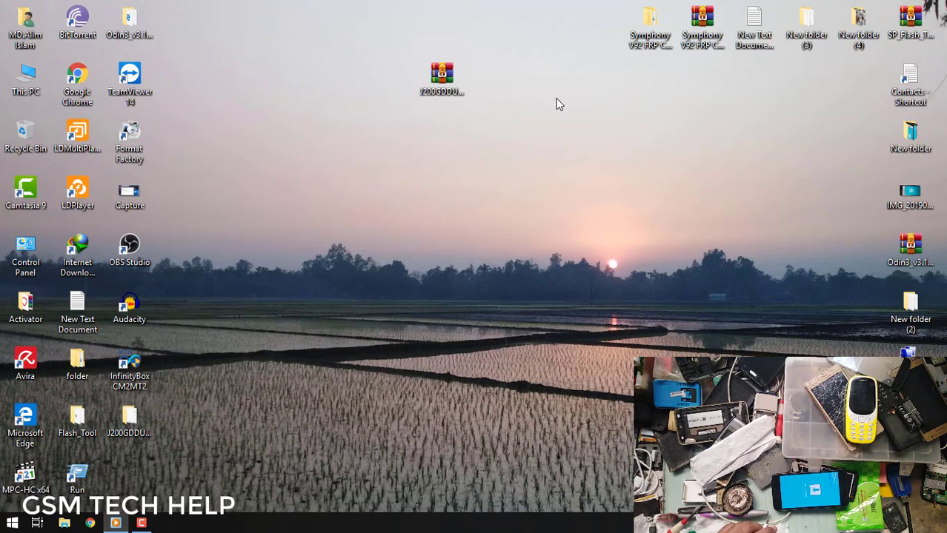
Step: Open the Odin folder inside Flash Tool on the Softwer (D:) drive
double_click(26, 78)
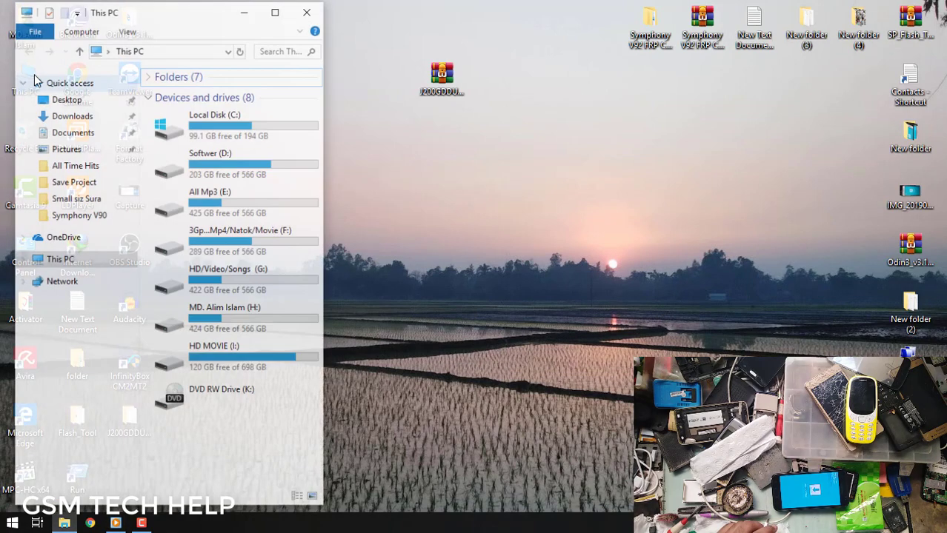
click(248, 213)
double_click(222, 165)
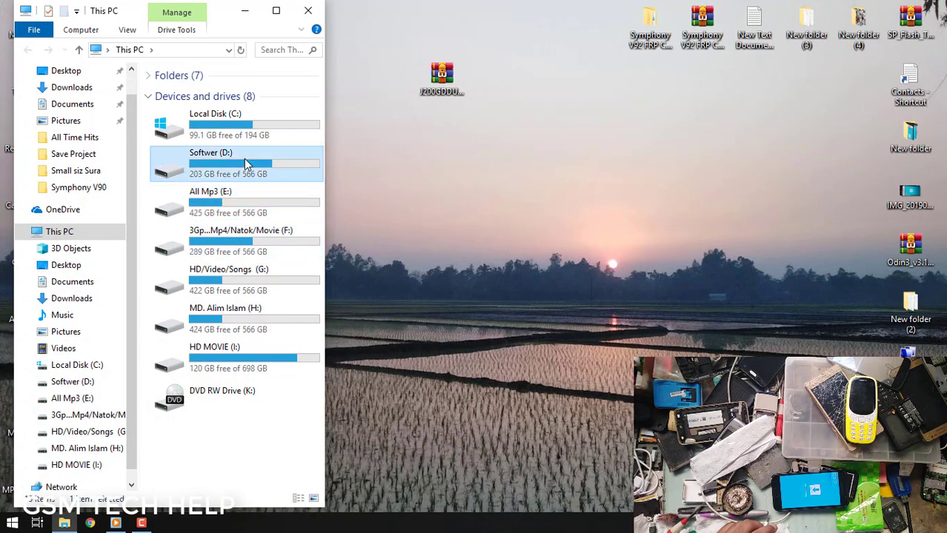
double_click(185, 189)
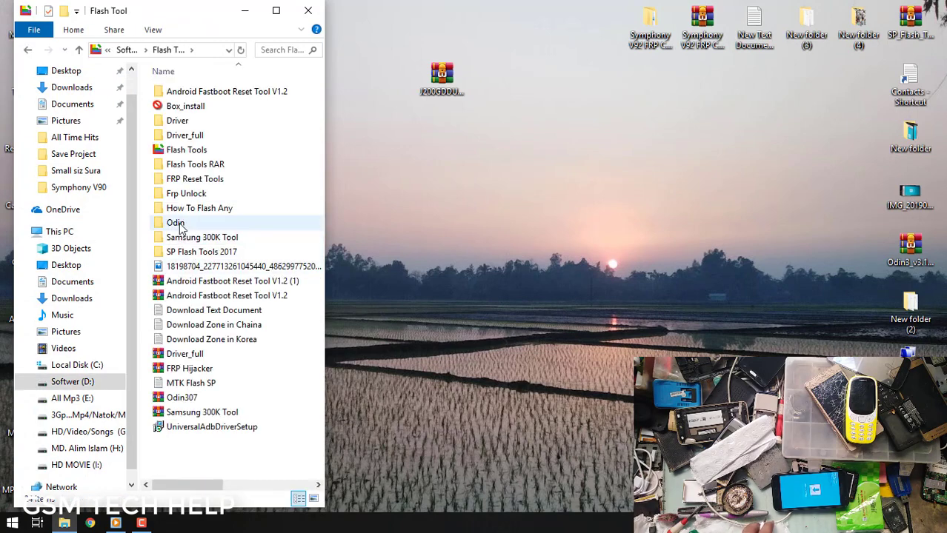
double_click(175, 222)
click(409, 200)
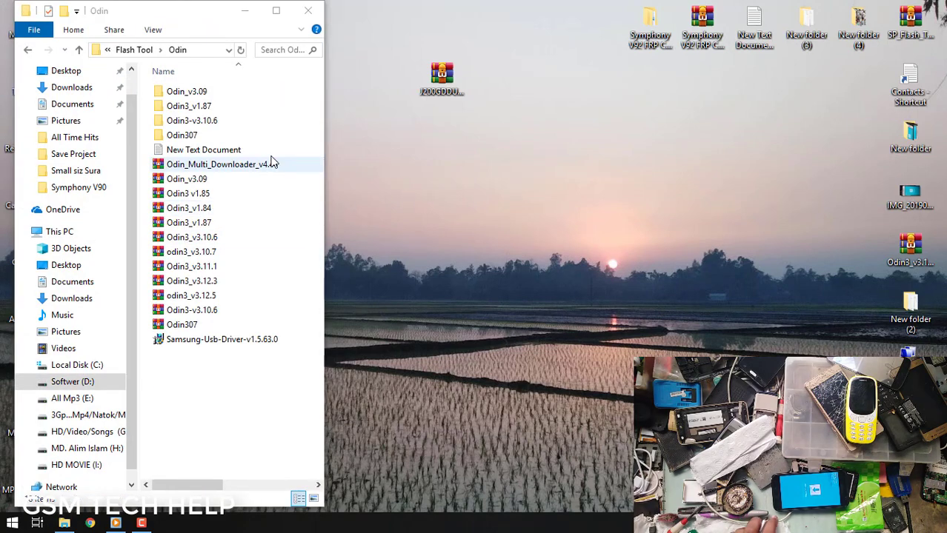
Step: Copy the Odin3-v3.10.6 archive from the Odin folder to the desktop and minimize the folder window
double_click(216, 120)
click(125, 50)
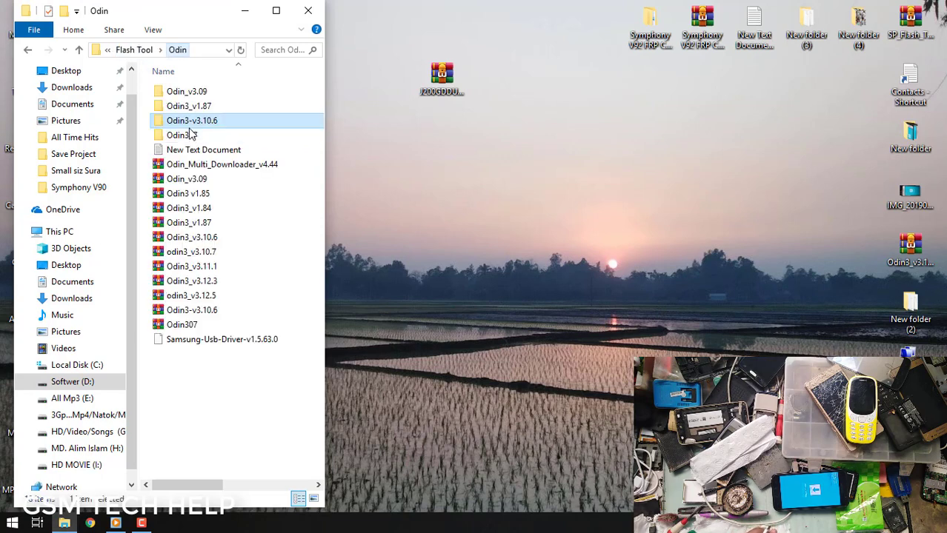
drag(176, 125, 383, 266)
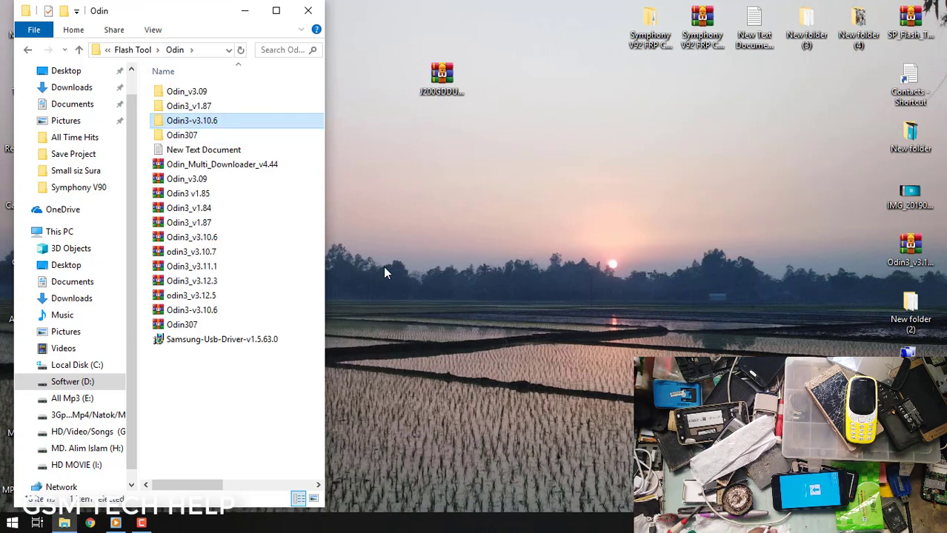
drag(222, 311, 535, 103)
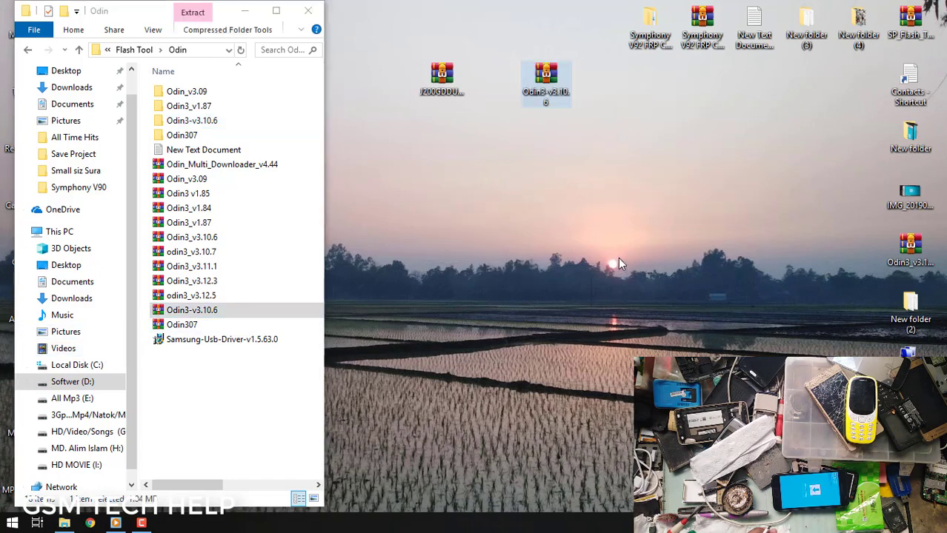
click(244, 10)
Step: Extract the Odin3-v3.10.6 archive on the desktop with 7-Zip
right_click(560, 74)
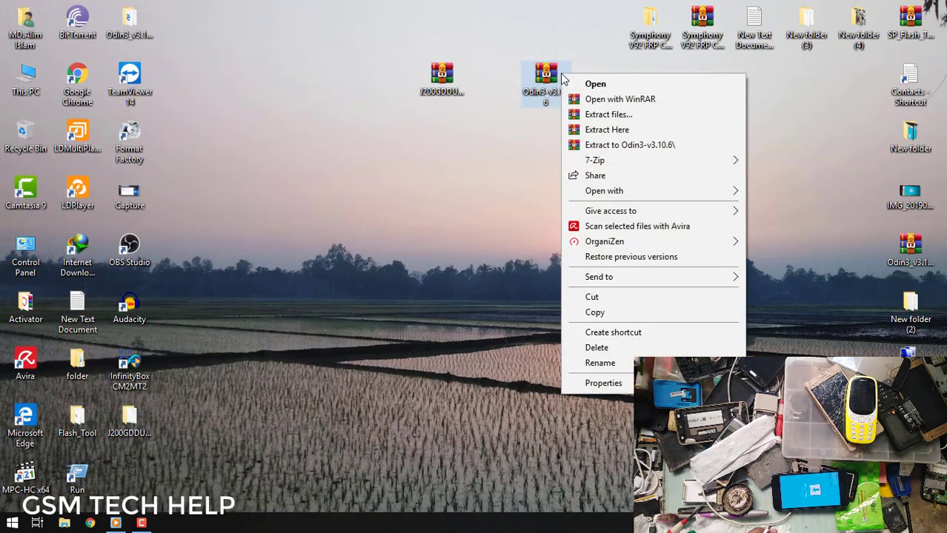
mouse_move(595, 160)
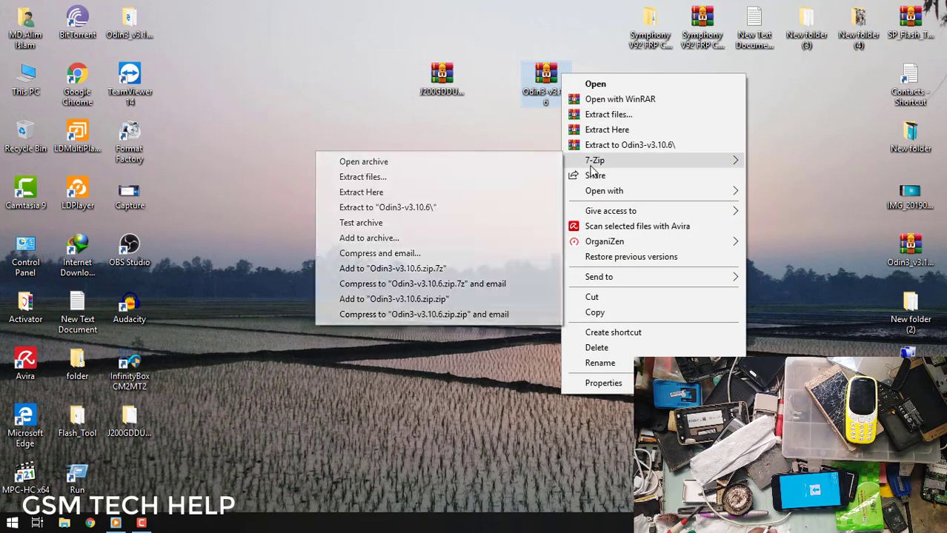
click(395, 177)
click(434, 326)
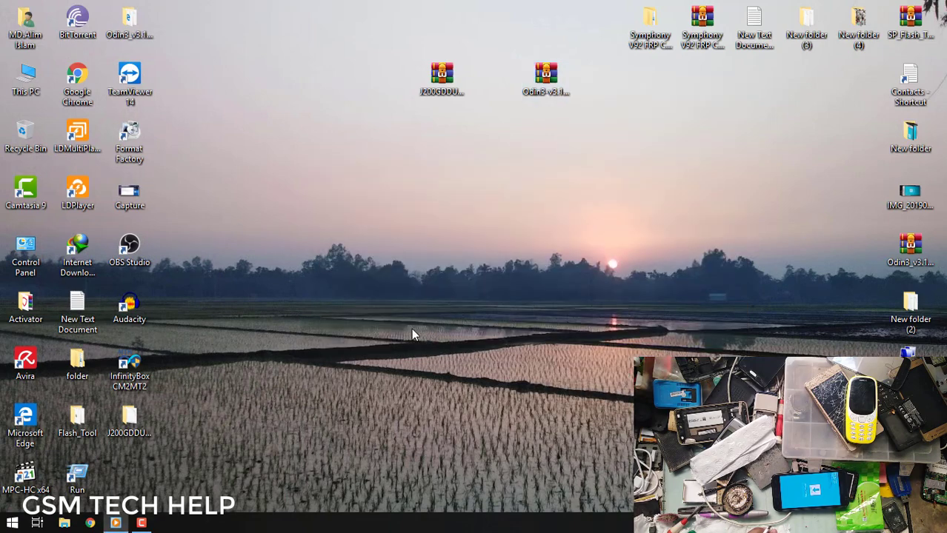
Step: Move the extracted J200GDDU2ARD2 firmware folder and the Odin3-v3.10.6 folder side by side just below the archives on the desktop
drag(150, 435, 358, 150)
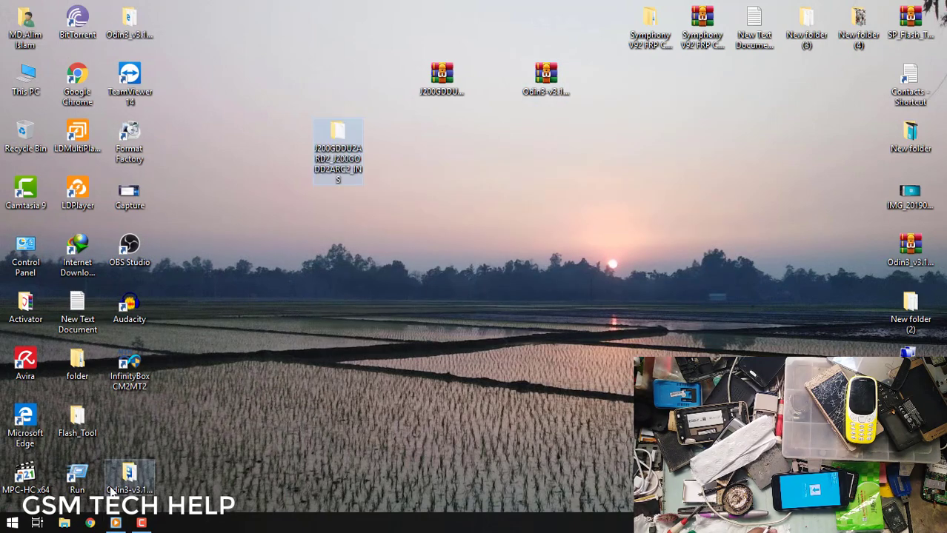
drag(122, 482, 381, 145)
click(519, 188)
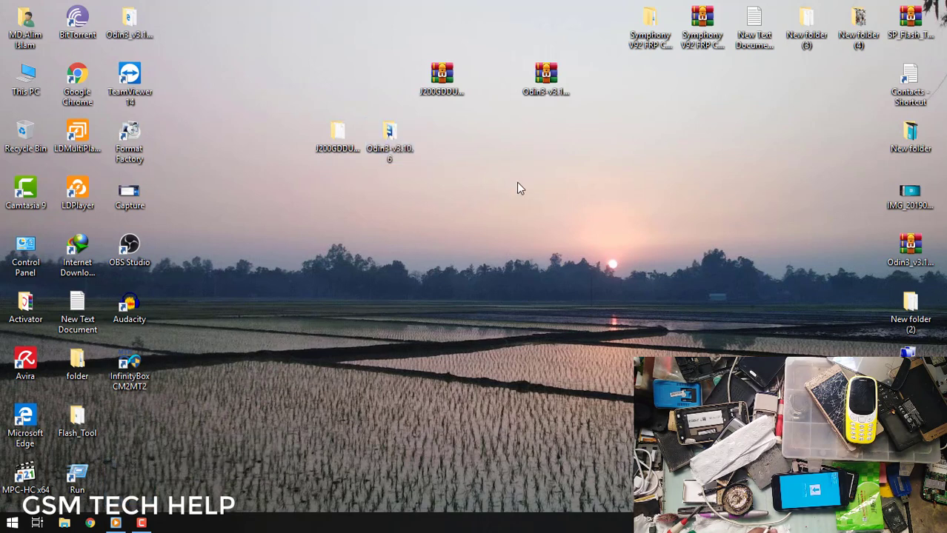
Step: Check the firmware file inside the extracted J200GDDU2ARD2 folder and close the folder
double_click(337, 133)
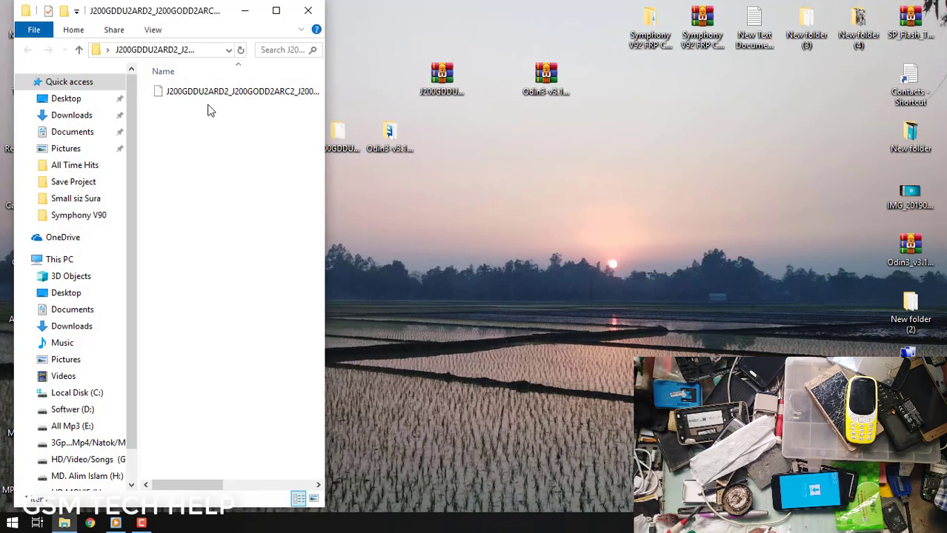
click(206, 94)
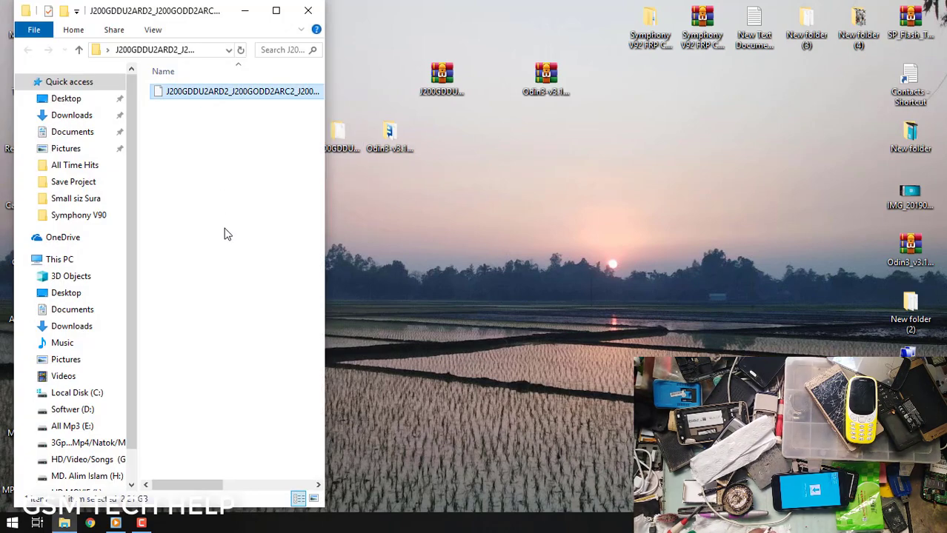
click(309, 10)
Step: Launch the Odin3-v3.10.6 application from its extracted folder and reposition its window slightly
double_click(389, 136)
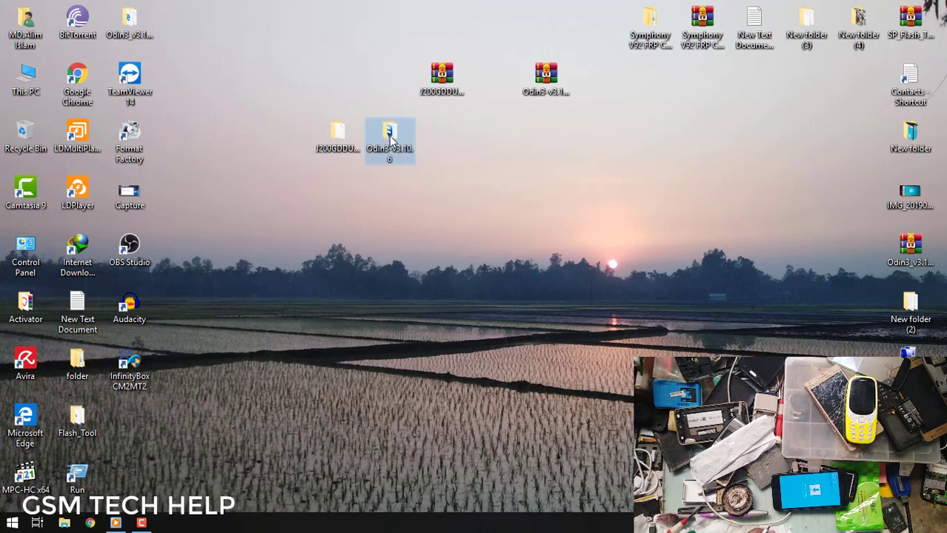
double_click(198, 105)
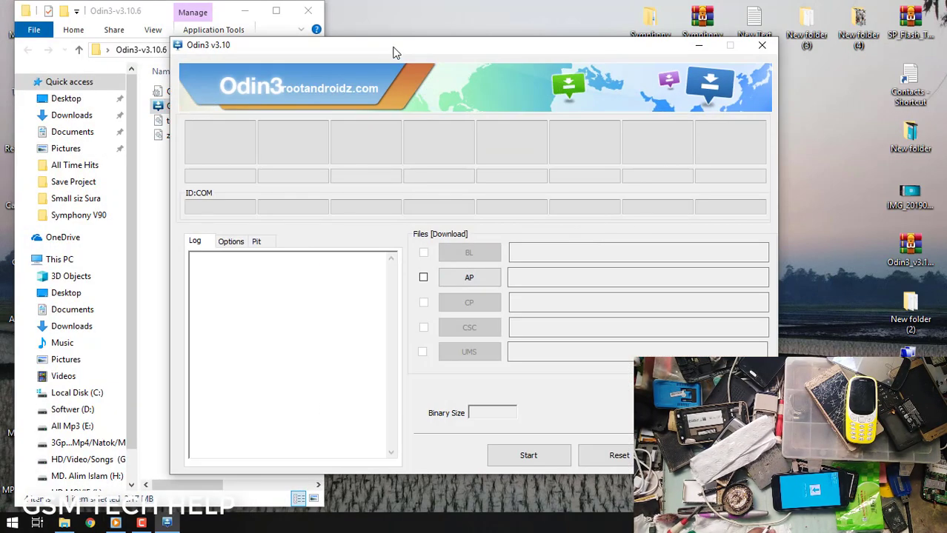
drag(392, 46, 407, 33)
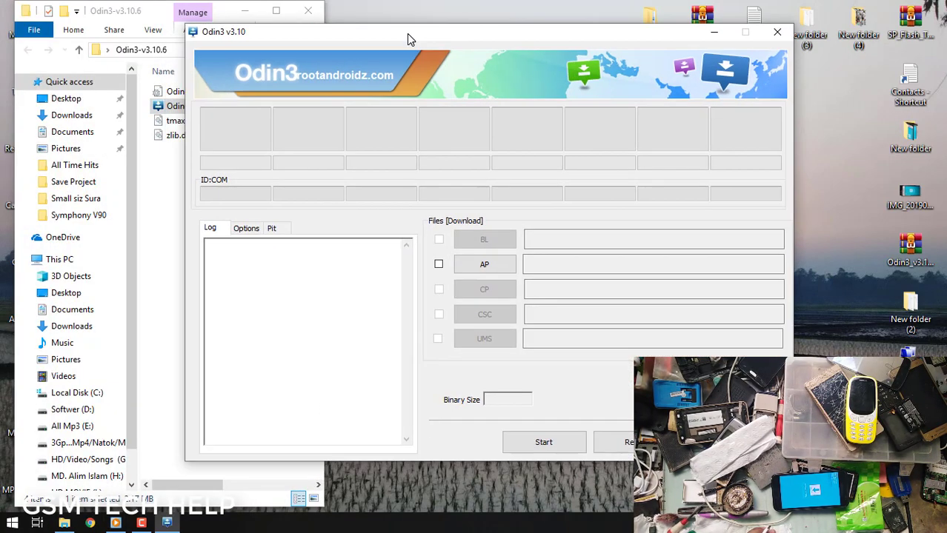
Step: Enable the AP slot and load J200GDDU2ARD2_J200GODD2ARC2_J200GDDU2ARD2_HOME.tar.md5 from the extracted firmware folder on the desktop
click(438, 266)
click(483, 265)
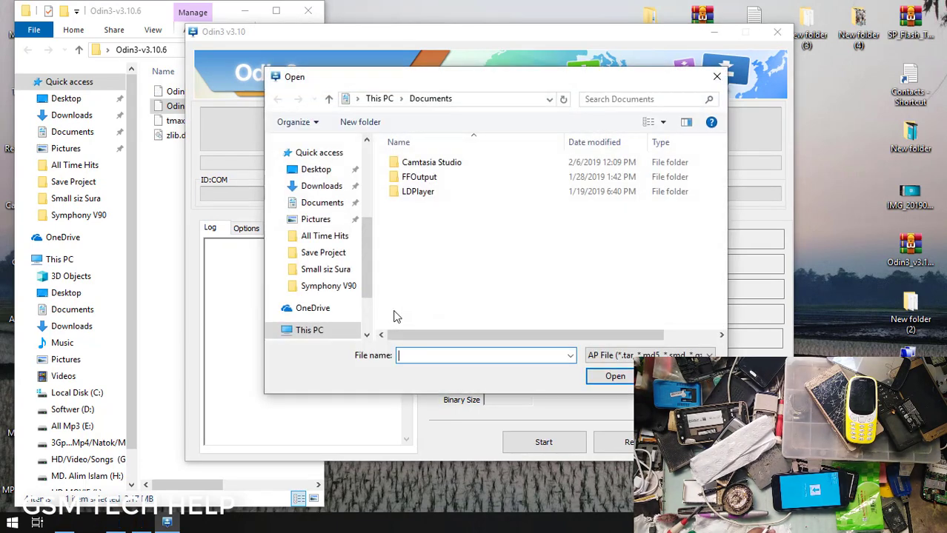
click(313, 182)
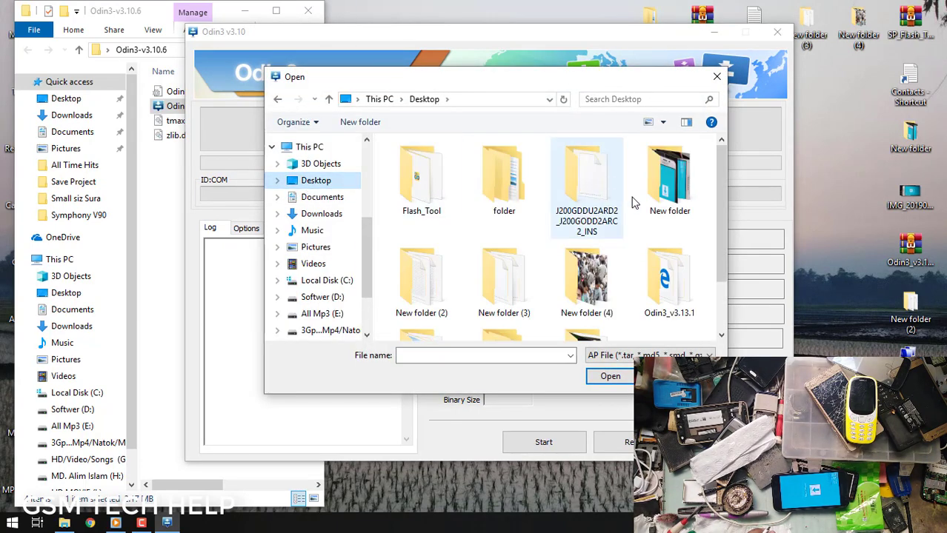
click(569, 230)
double_click(599, 196)
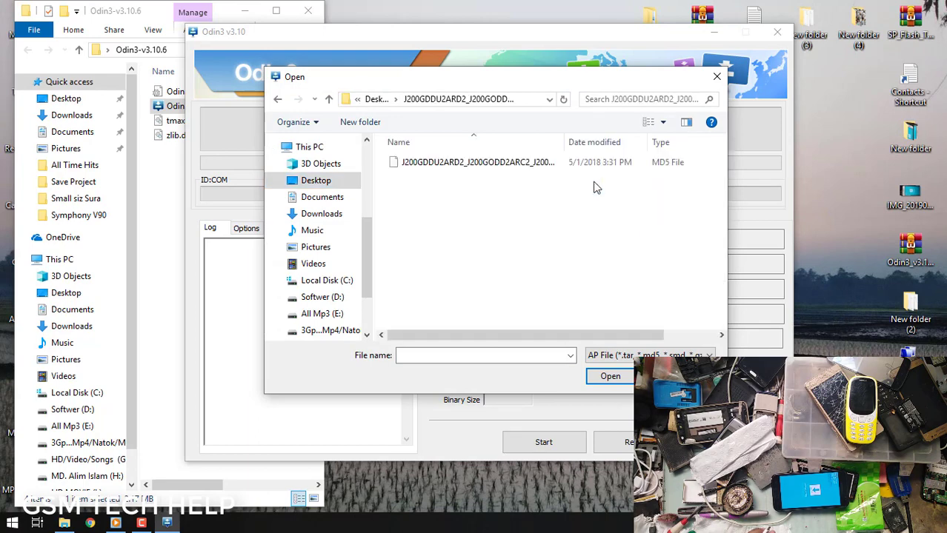
click(404, 168)
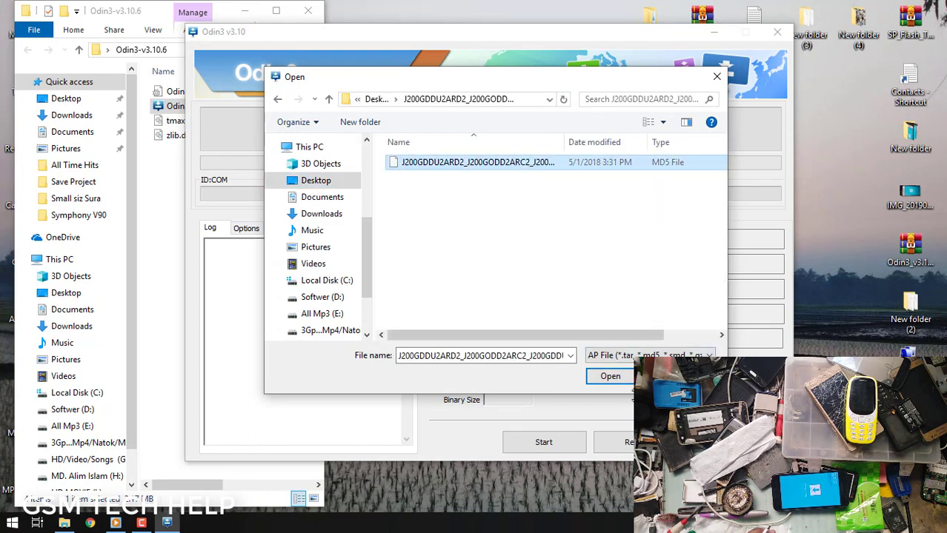
click(615, 375)
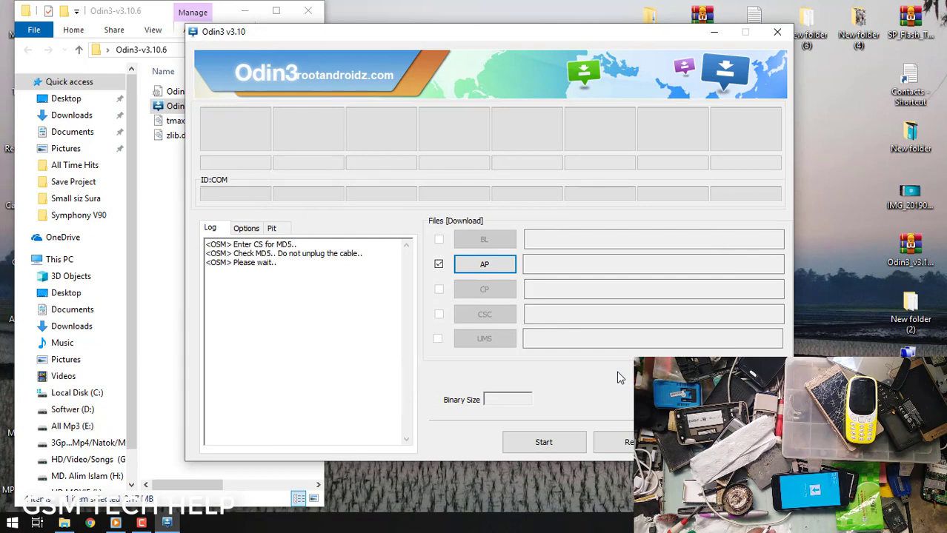
Step: Close the Odin3-v3.10.6 folder window and refresh the desktop during the firmware check
right_click(519, 2)
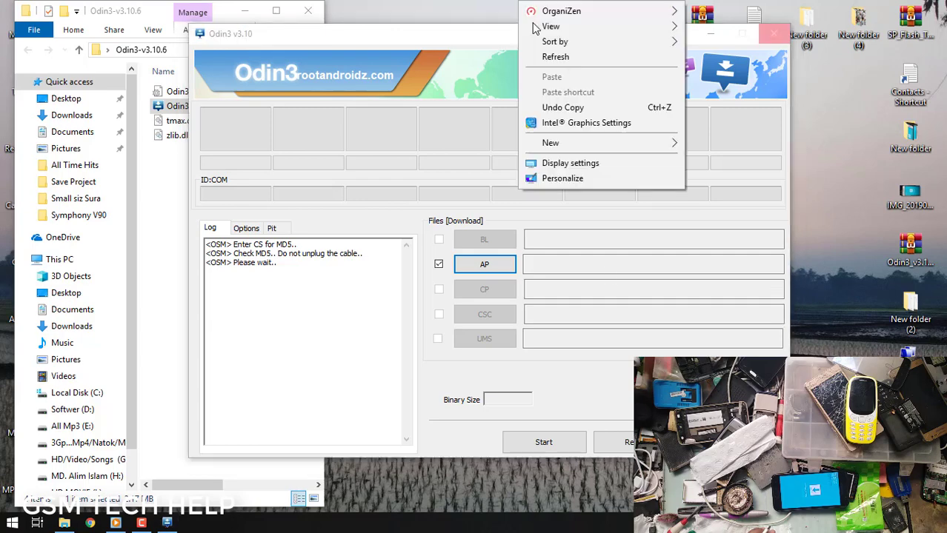
click(563, 57)
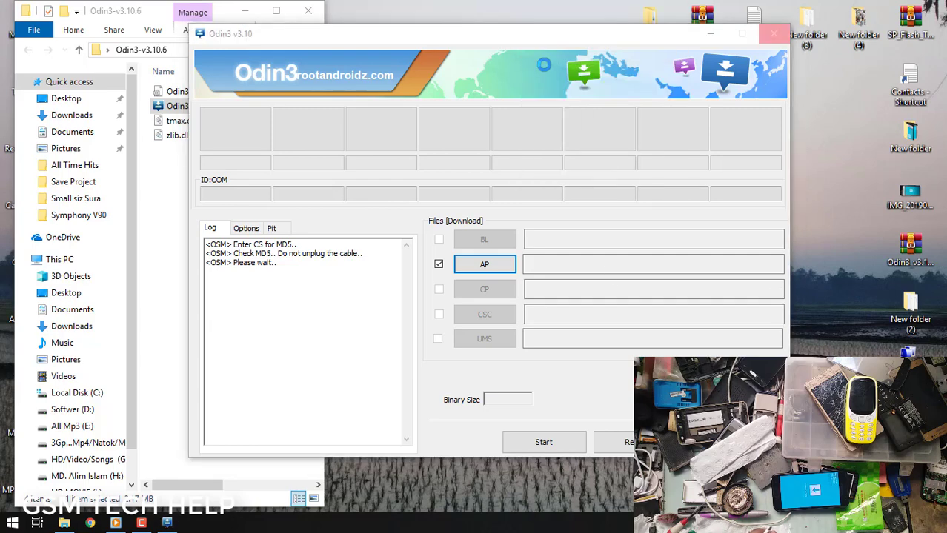
click(118, 6)
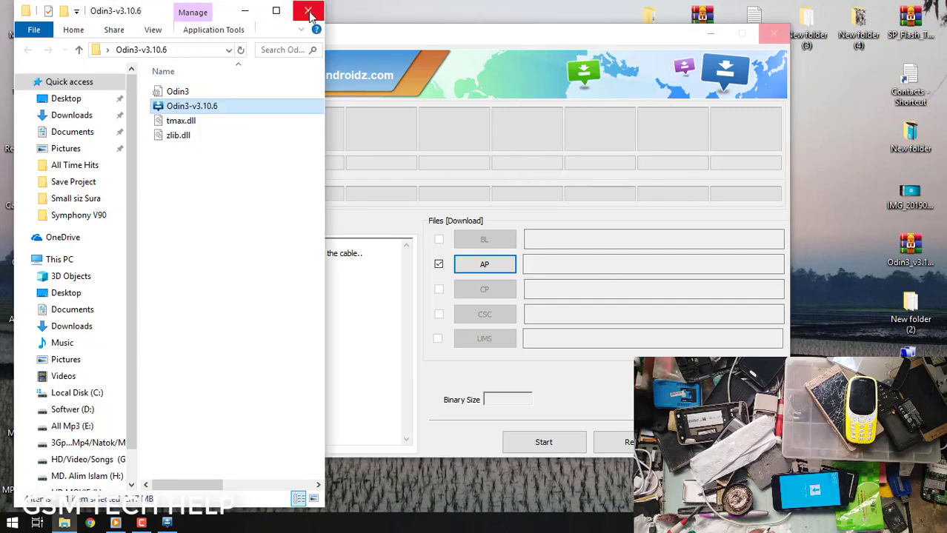
click(308, 11)
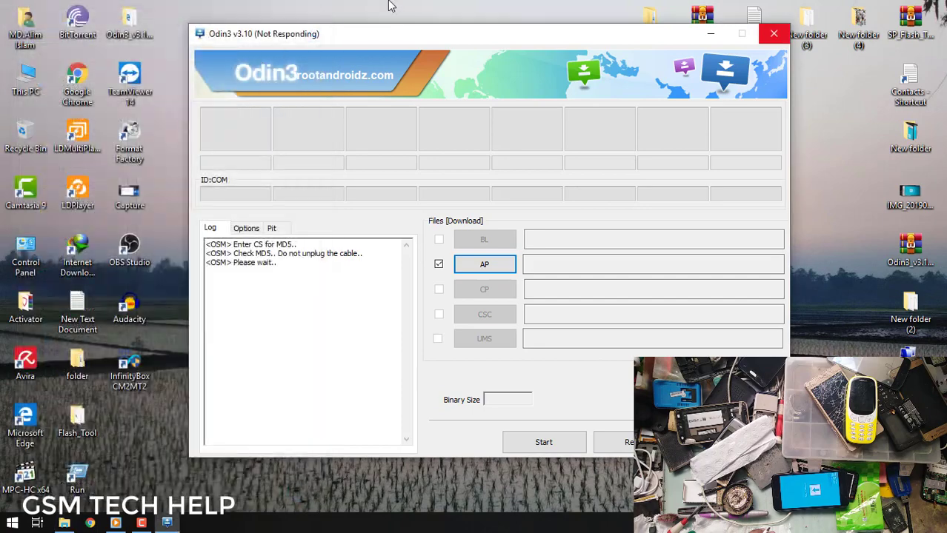
right_click(438, 6)
click(465, 57)
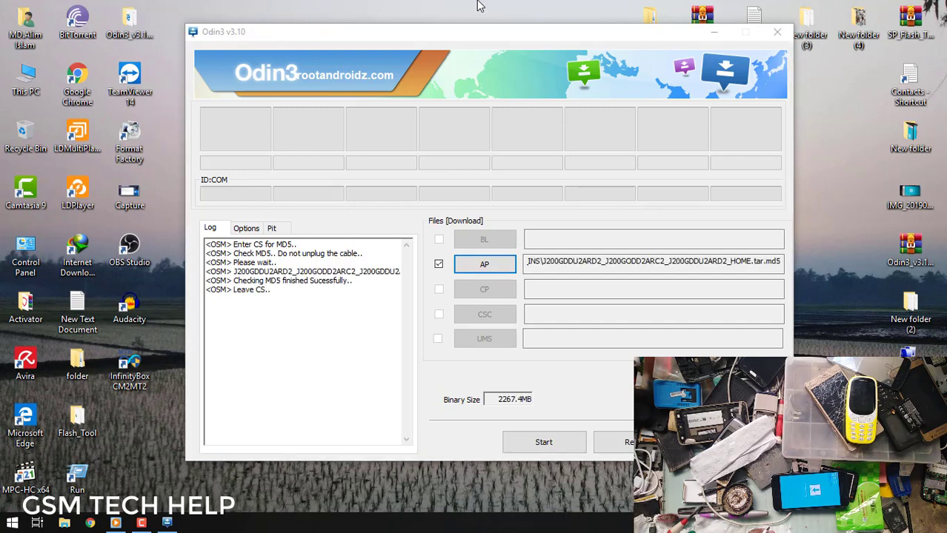
Step: Examine the MD5 check messages in the Odin log
click(278, 282)
drag(362, 293, 266, 281)
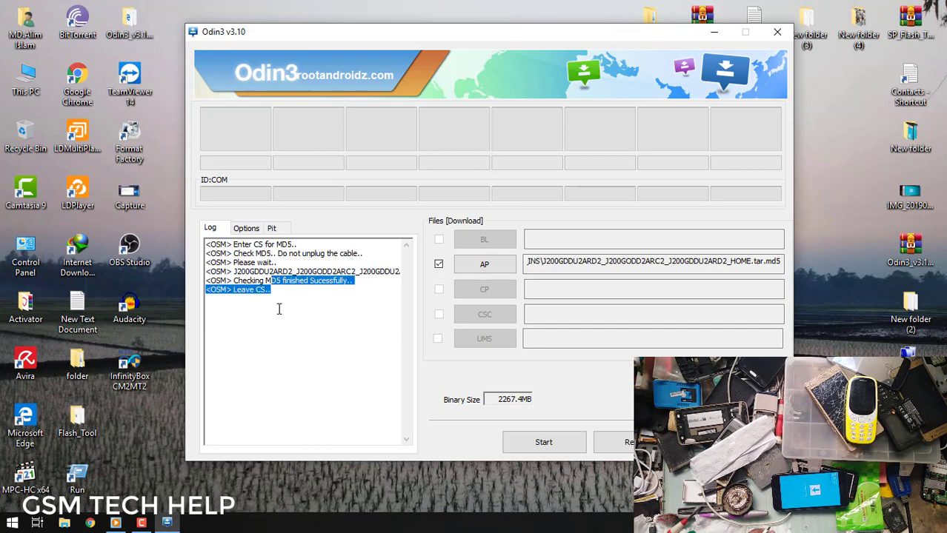
click(279, 329)
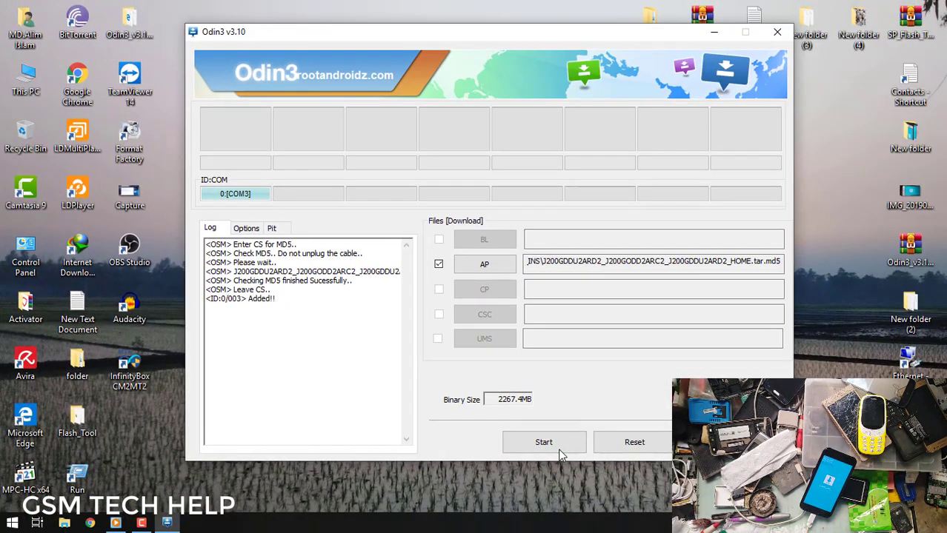
Step: Start flashing the loaded AP firmware to the phone connected on COM3
click(549, 438)
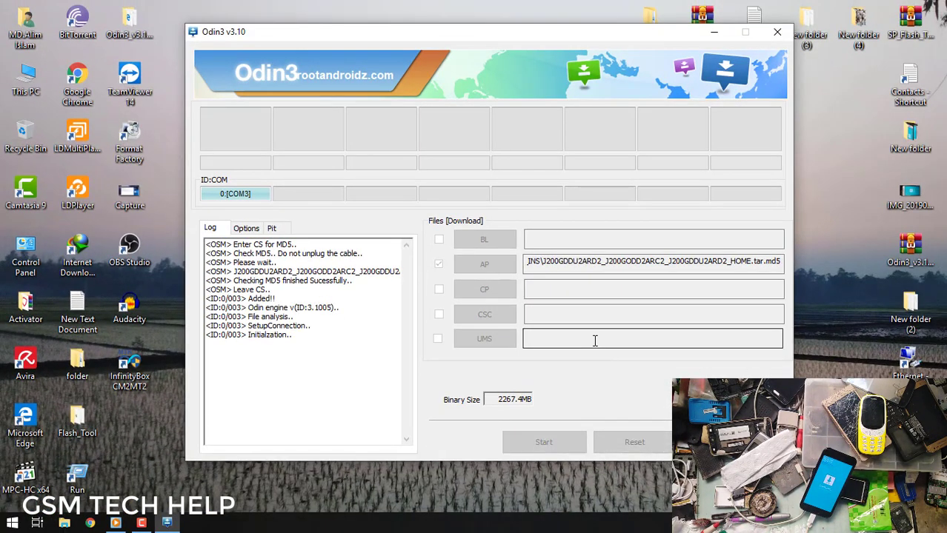